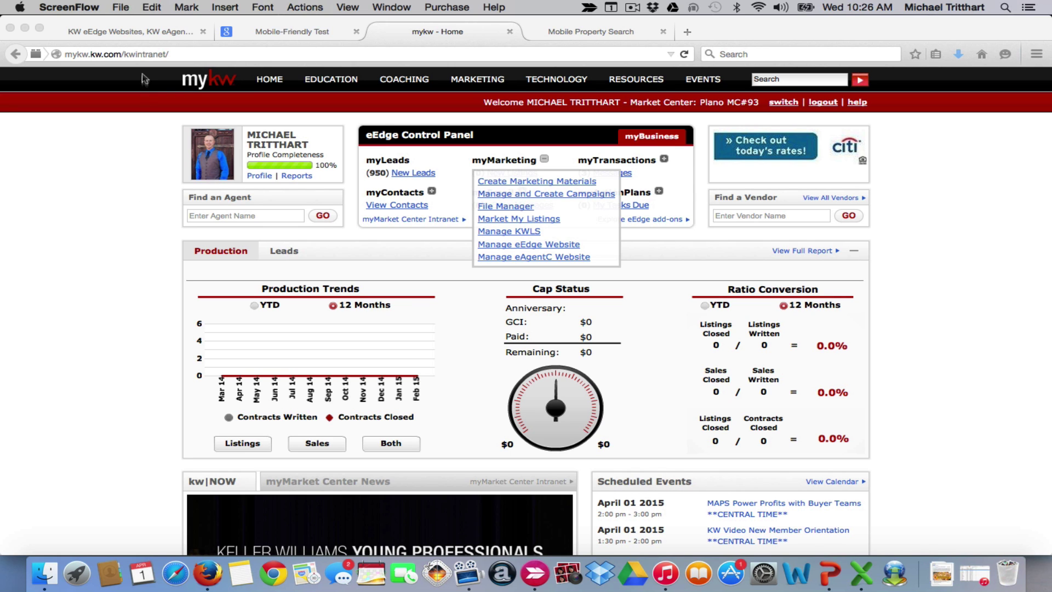
View the agent's KW eEdge website, then bring up Google's Mobile-Friendly Test page.
{"action": "left_click", "coordinate": [132, 32]}
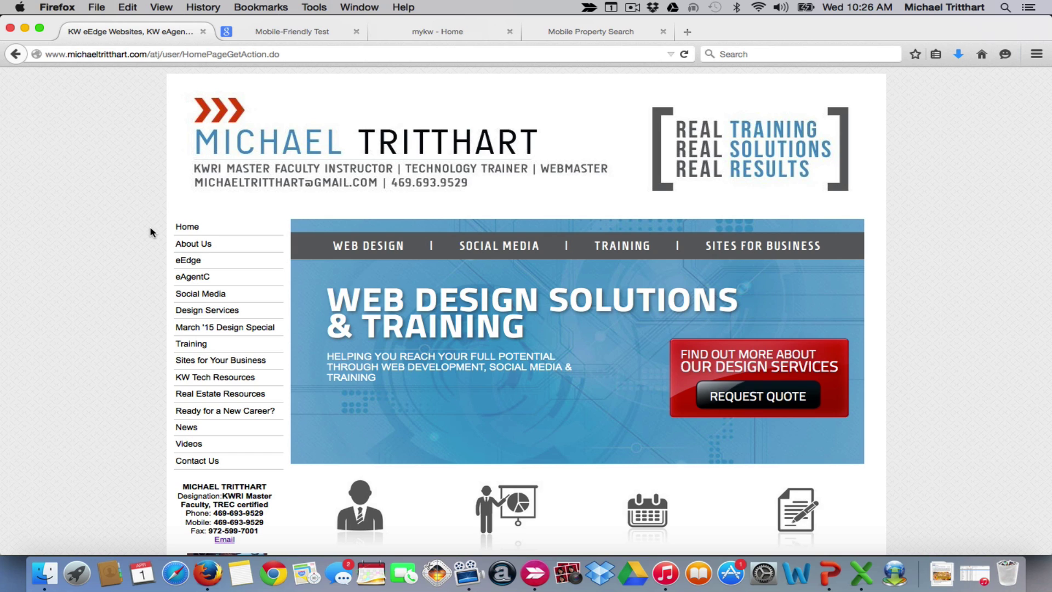
{"action": "left_click", "coordinate": [279, 30]}
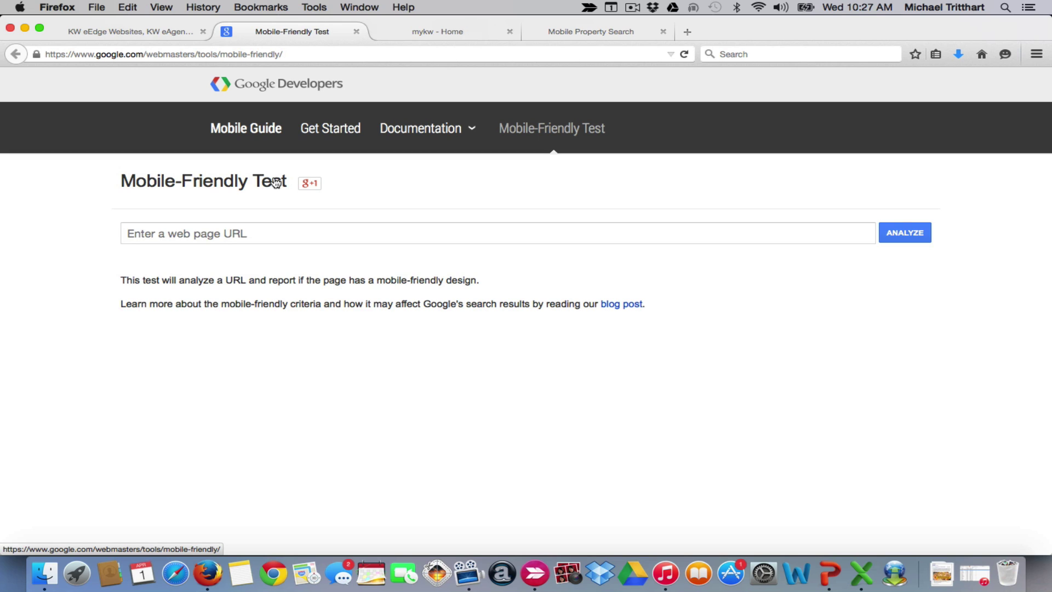
{"action": "left_click", "coordinate": [131, 31]}
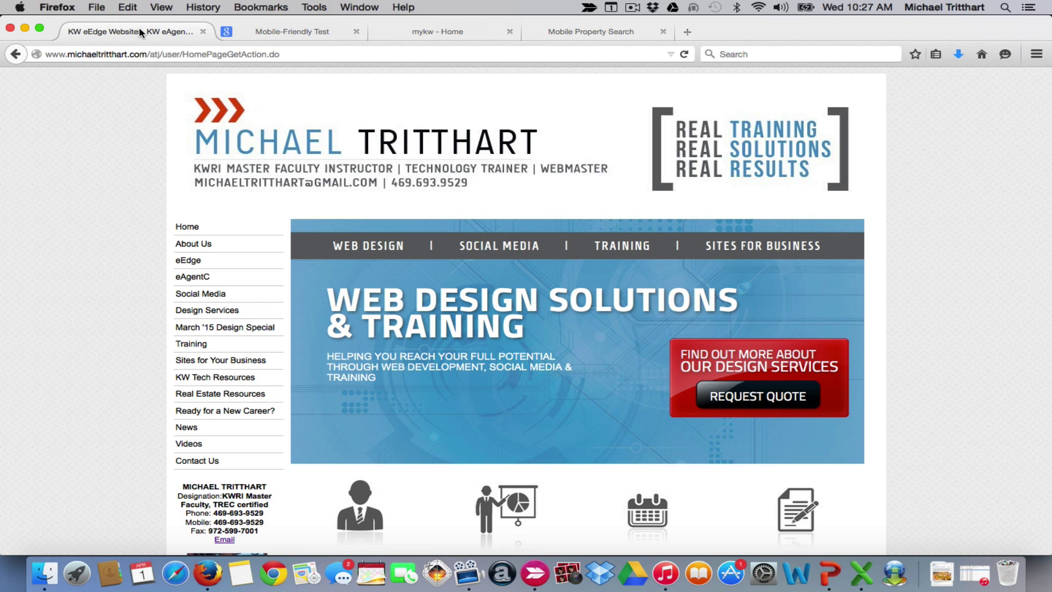
{"action": "left_click", "coordinate": [753, 250]}
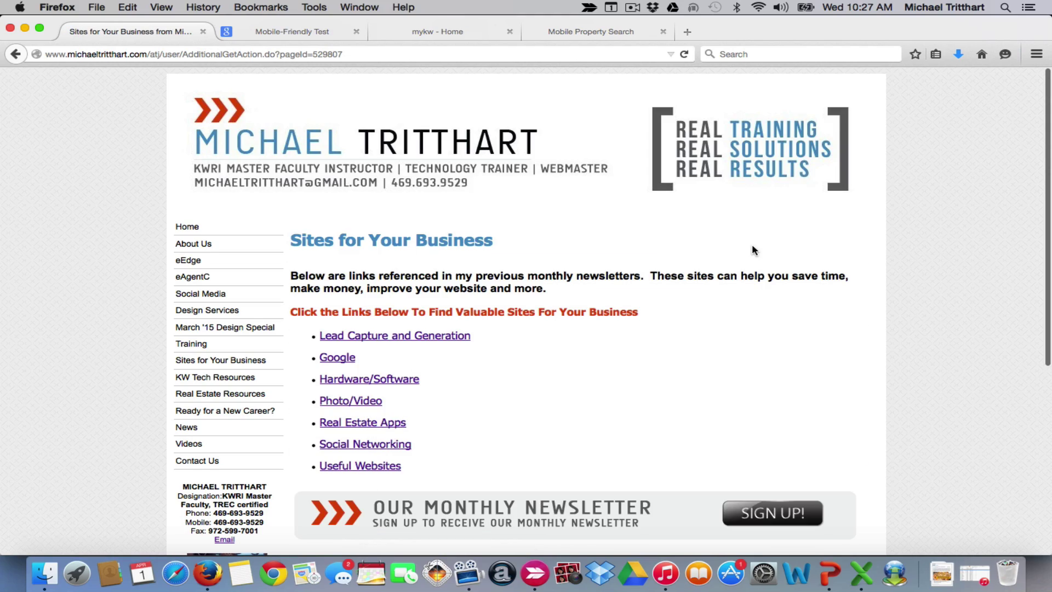
{"action": "left_click", "coordinate": [338, 359]}
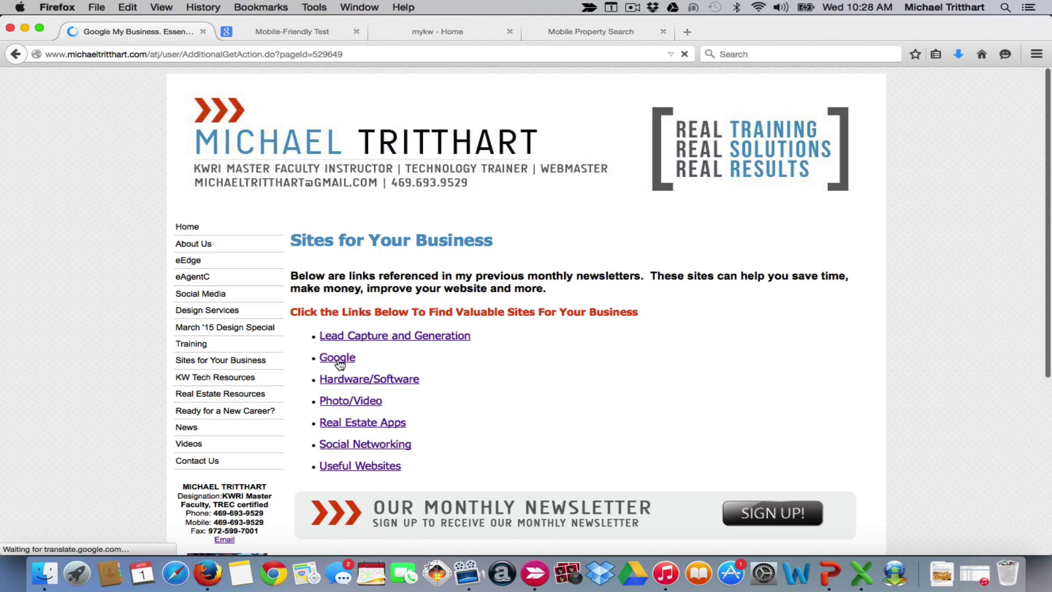
{"action": "scroll", "coordinate": [370, 444], "scroll_direction": "down", "scroll_amount": 5}
{"action": "scroll", "coordinate": [370, 445], "scroll_direction": "down", "scroll_amount": 5}
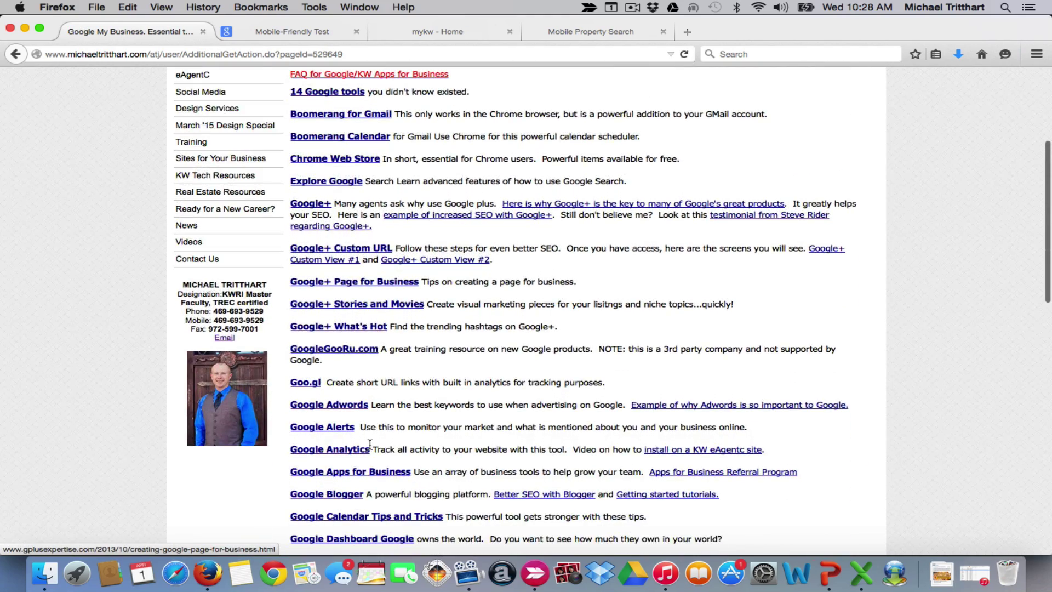
{"action": "scroll", "coordinate": [371, 444], "scroll_direction": "down", "scroll_amount": 3}
{"action": "scroll", "coordinate": [370, 444], "scroll_direction": "down", "scroll_amount": 3}
{"action": "scroll", "coordinate": [370, 445], "scroll_direction": "down", "scroll_amount": 3}
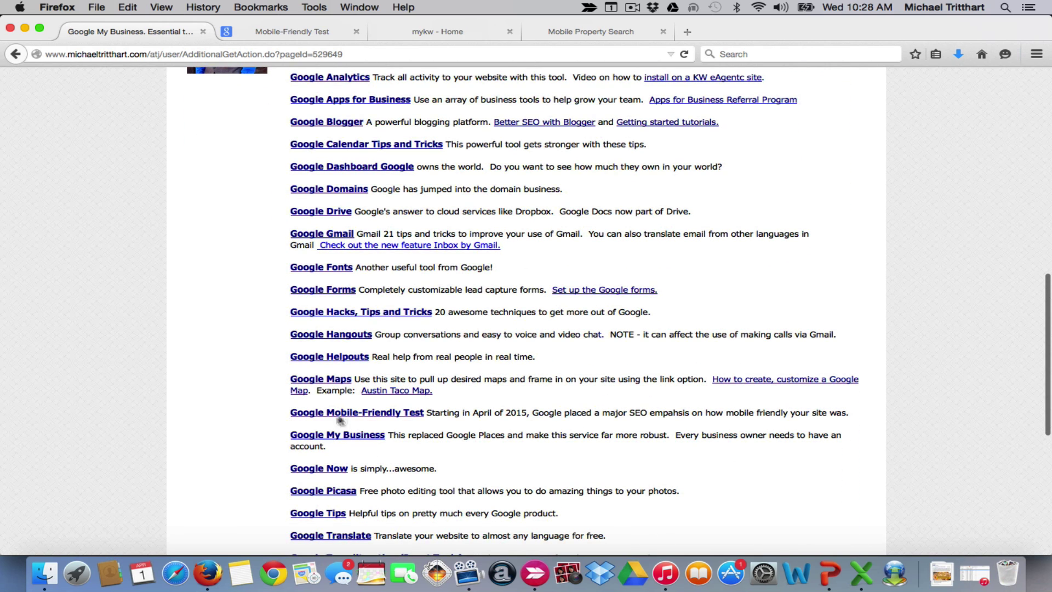
{"action": "left_click", "coordinate": [288, 31]}
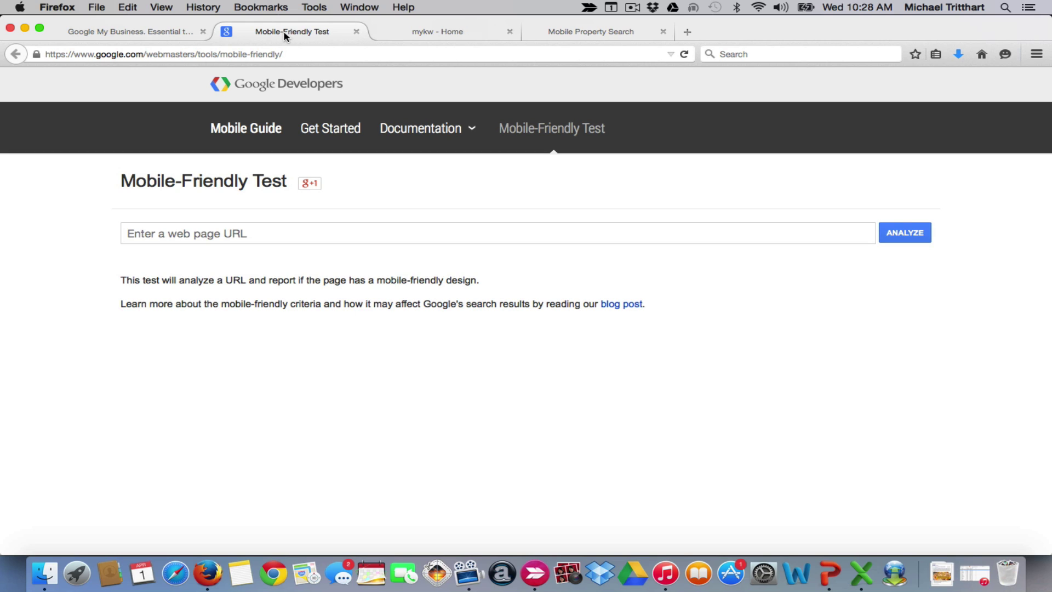
Return to the MyKW home page, then bring up the Mobile Property Search settings.
{"action": "left_click", "coordinate": [450, 33]}
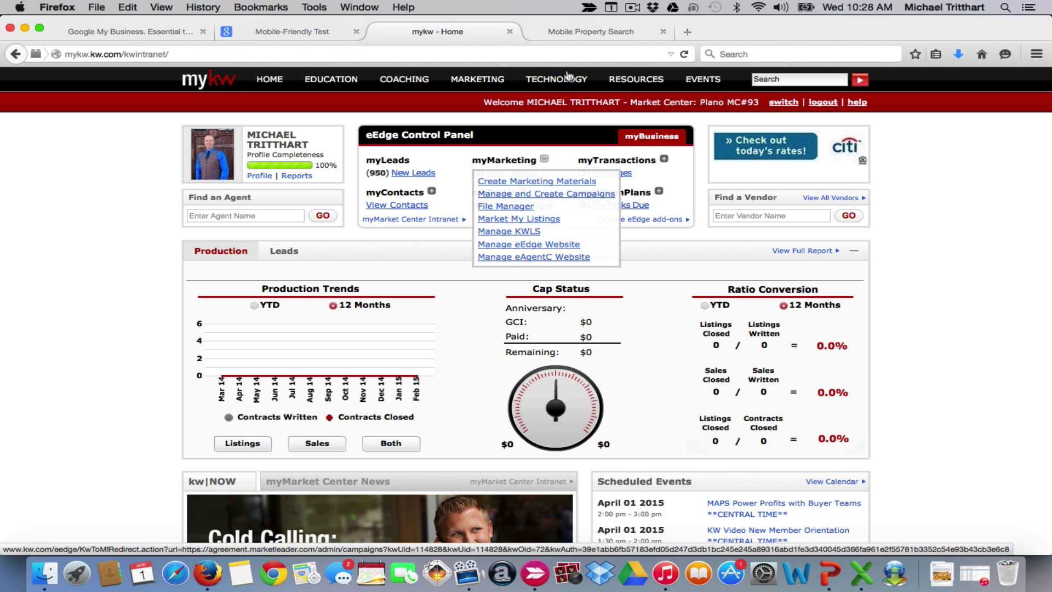
{"action": "left_click", "coordinate": [575, 31]}
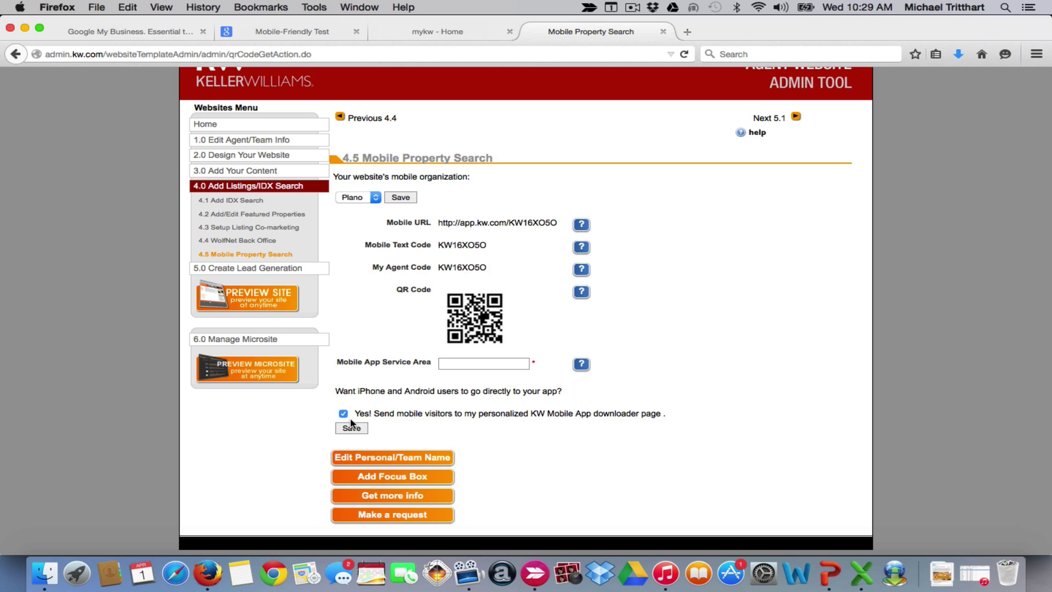
Go back to Google's Mobile-Friendly Test page, its URL field still empty.
{"action": "left_click", "coordinate": [284, 33]}
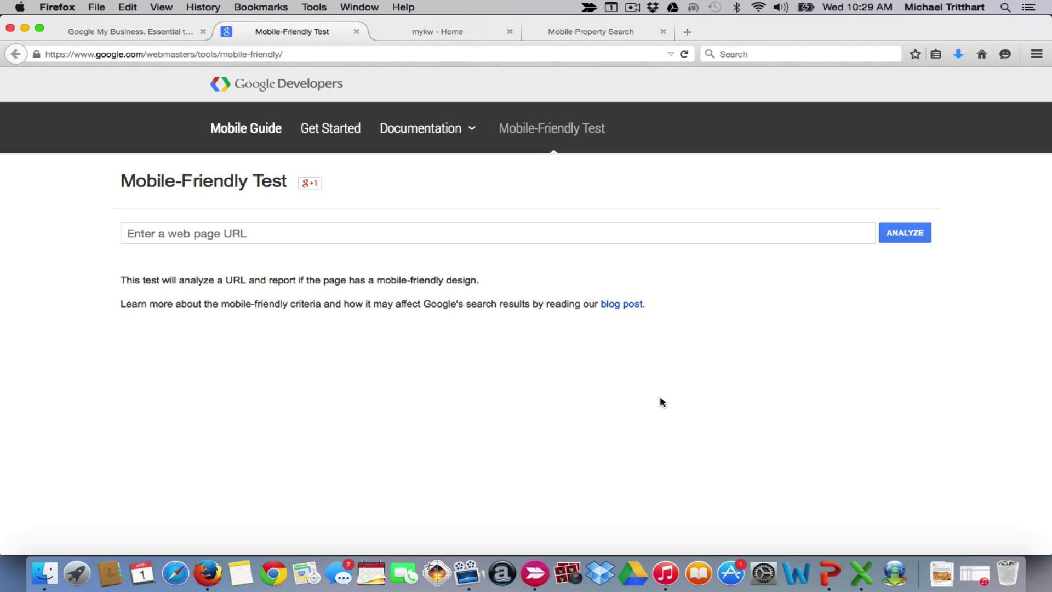
Show all open windows with F3 and bring the PowerPoint presentation to the front.
{"action": "key", "text": "F3"}
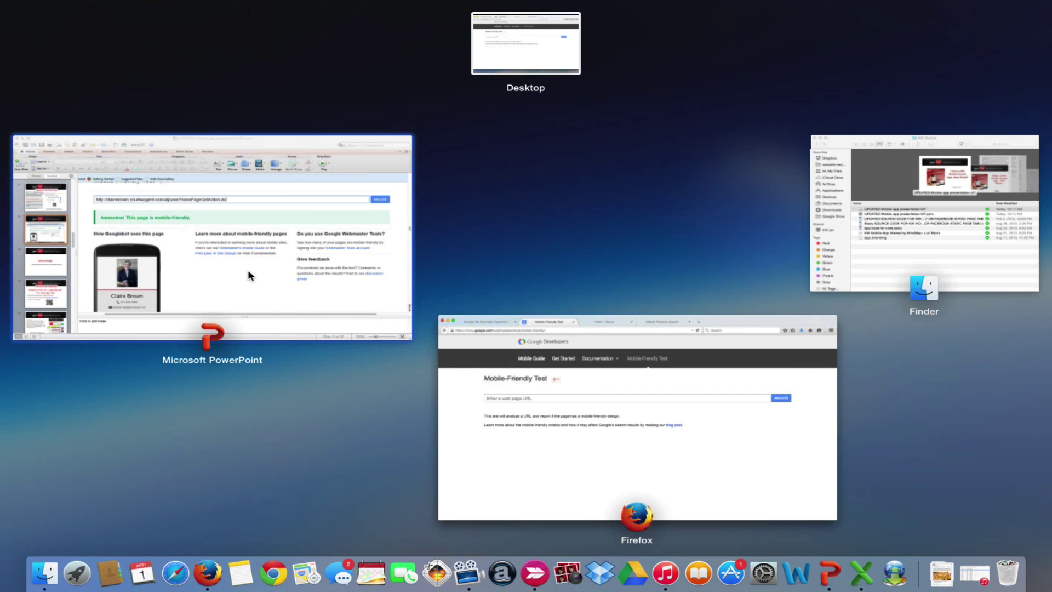
{"action": "left_click", "coordinate": [249, 274]}
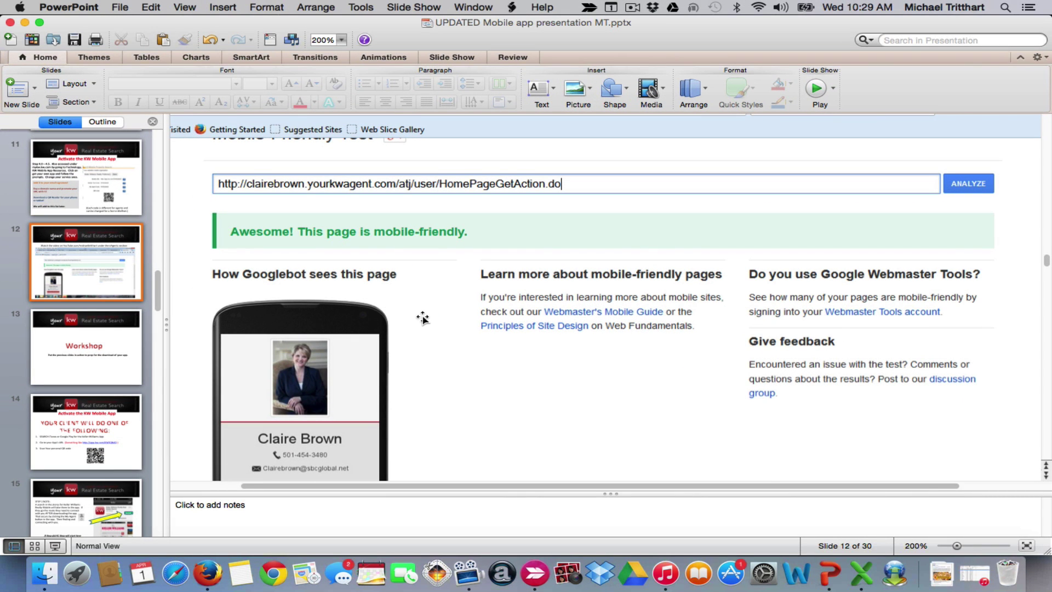
{"action": "scroll", "coordinate": [423, 317], "scroll_direction": "up", "scroll_amount": 3}
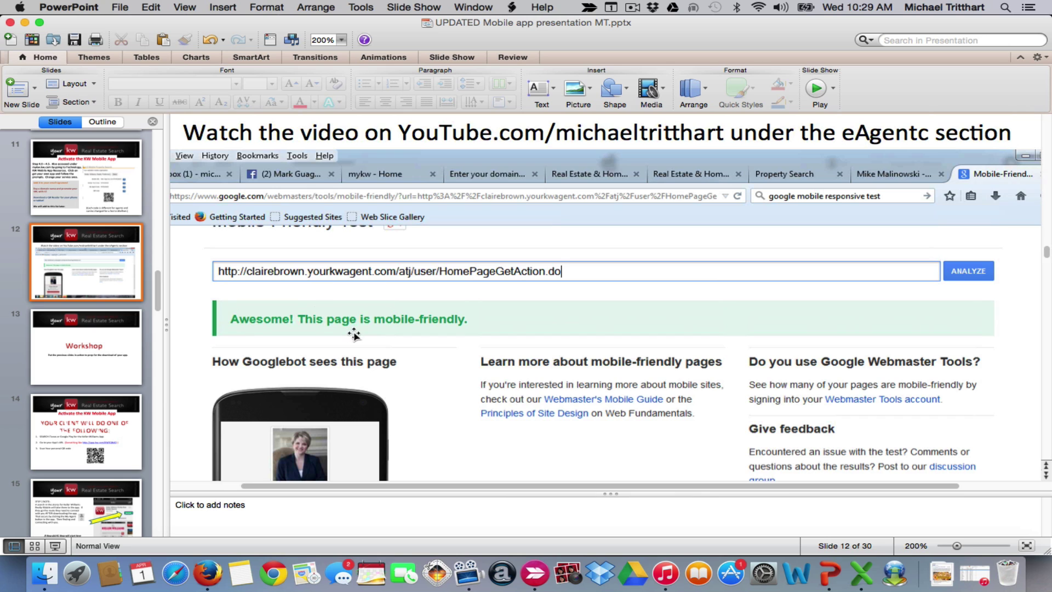
{"action": "scroll", "coordinate": [495, 354], "scroll_direction": "down", "scroll_amount": 2}
{"action": "scroll", "coordinate": [495, 353], "scroll_direction": "down", "scroll_amount": 4}
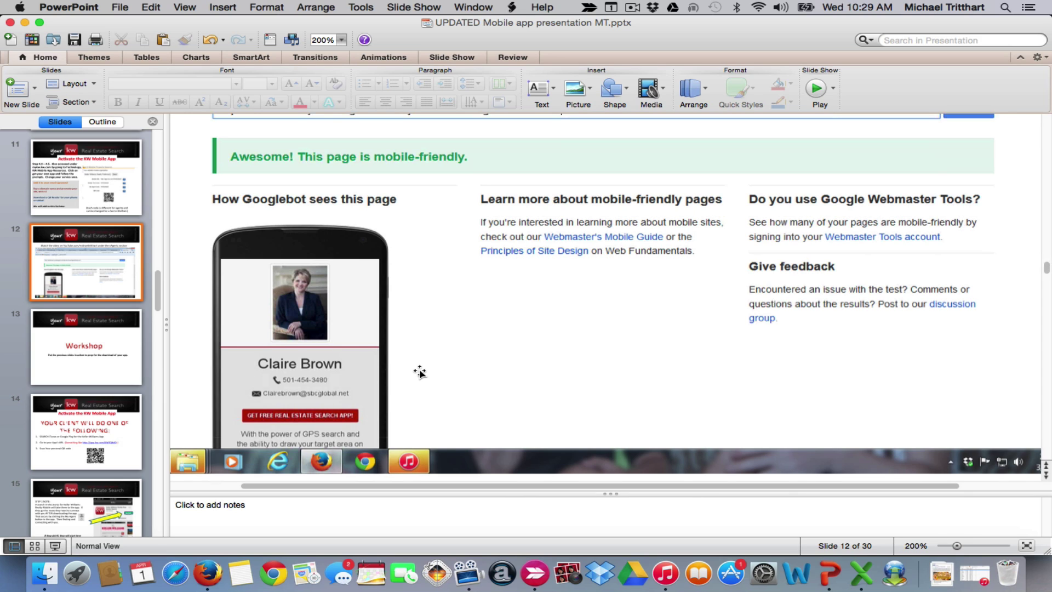
{"action": "scroll", "coordinate": [420, 372], "scroll_direction": "up", "scroll_amount": 1}
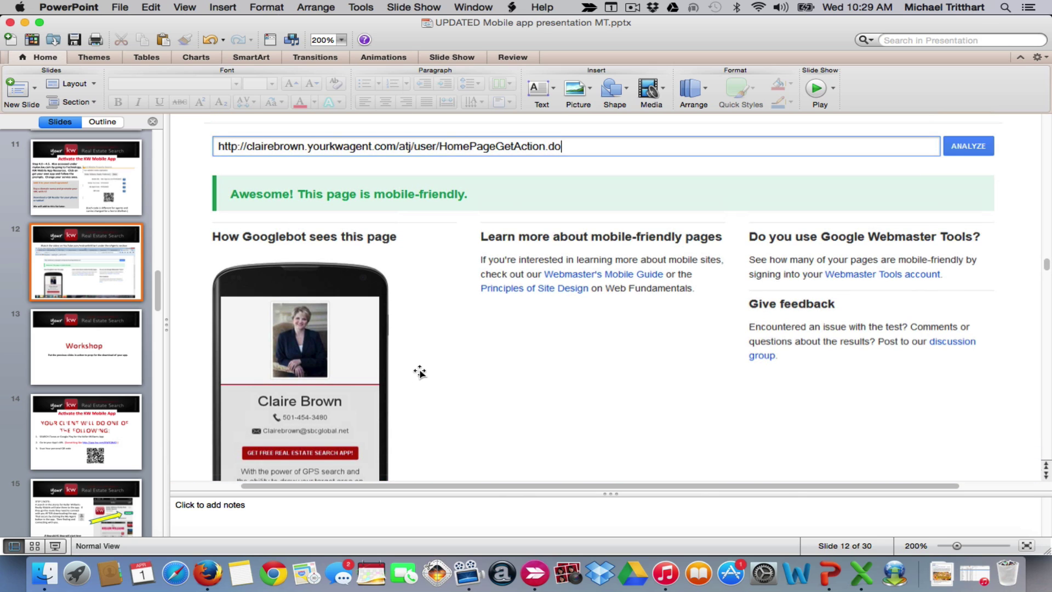